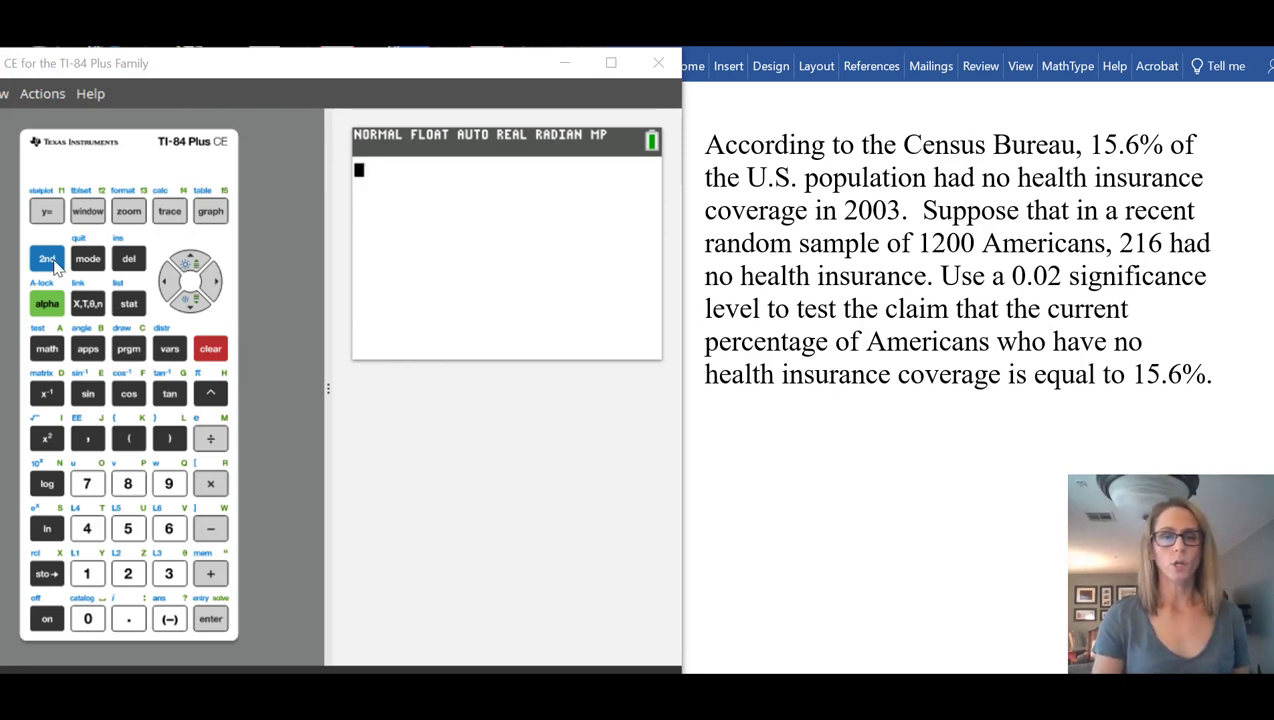
Step: Bring up the STAT TESTS list with 1-PropZTest highlighted
{"action": "left_click", "coordinate": [126, 305]}
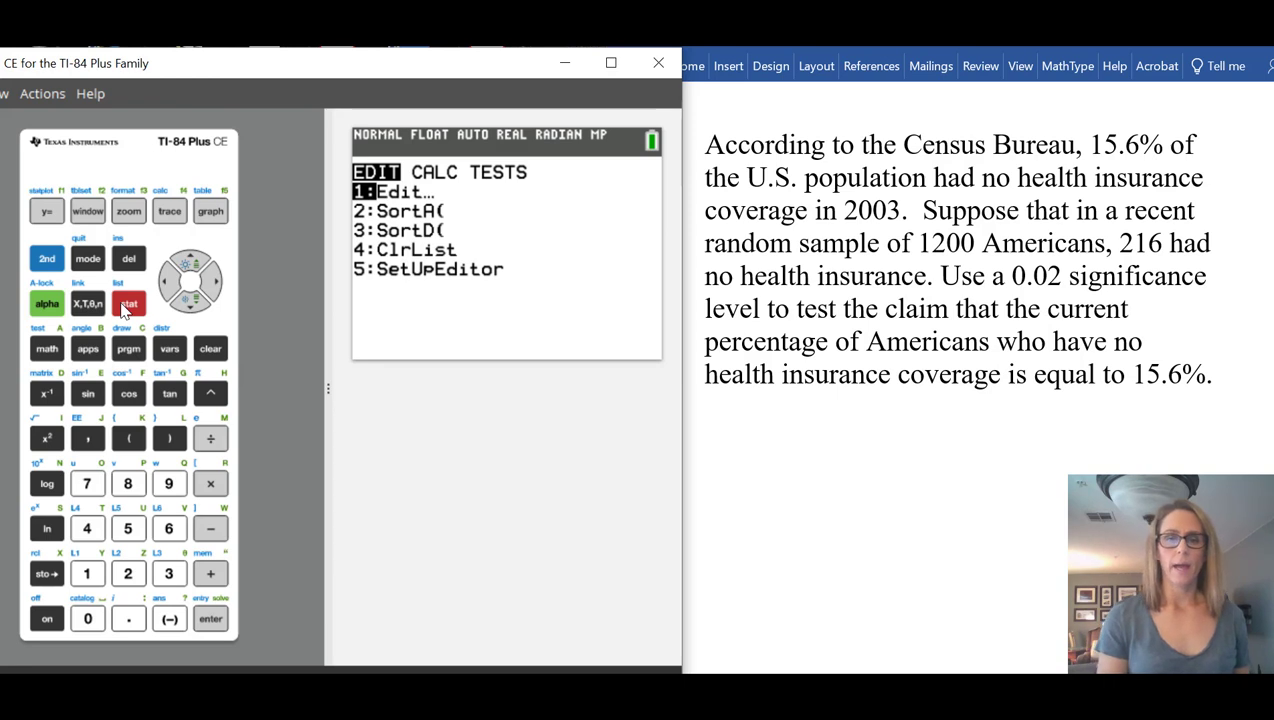
{"action": "key", "text": "Right"}
{"action": "key", "text": "Right"}
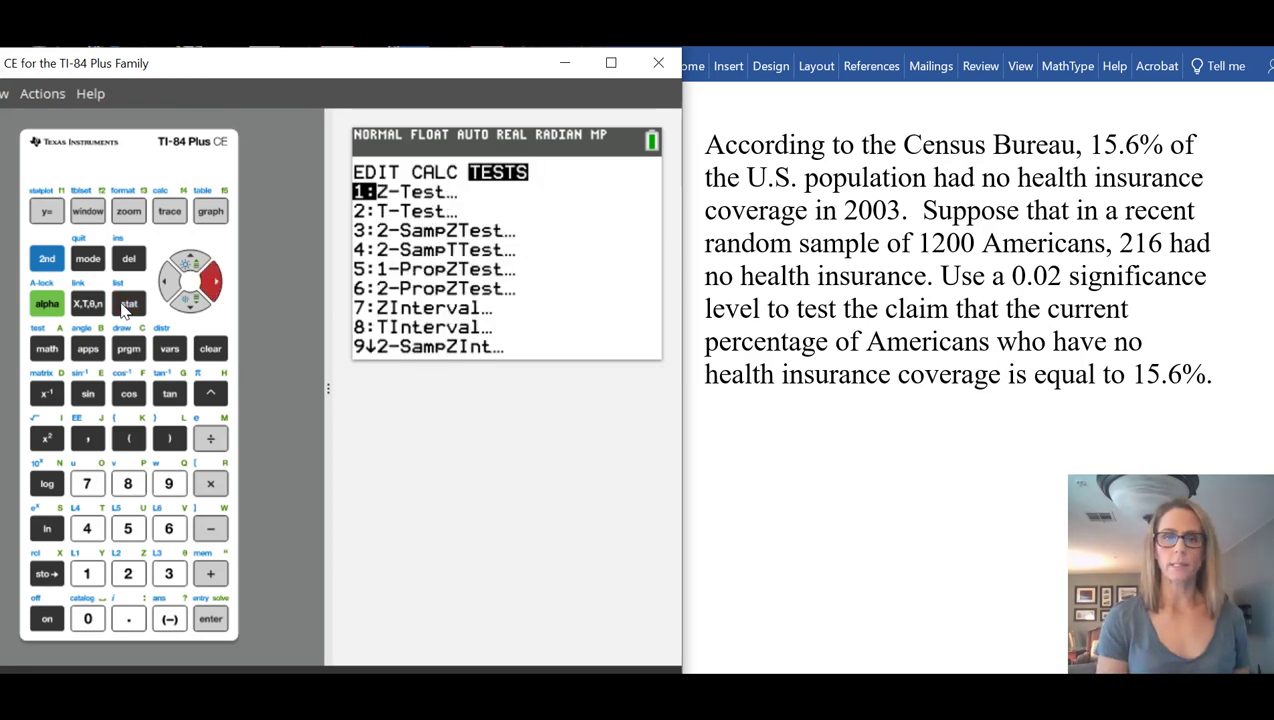
{"action": "key", "text": "Down"}
{"action": "key", "text": "Down"}
{"action": "key", "text": "Down"}
{"action": "key", "text": "Down"}
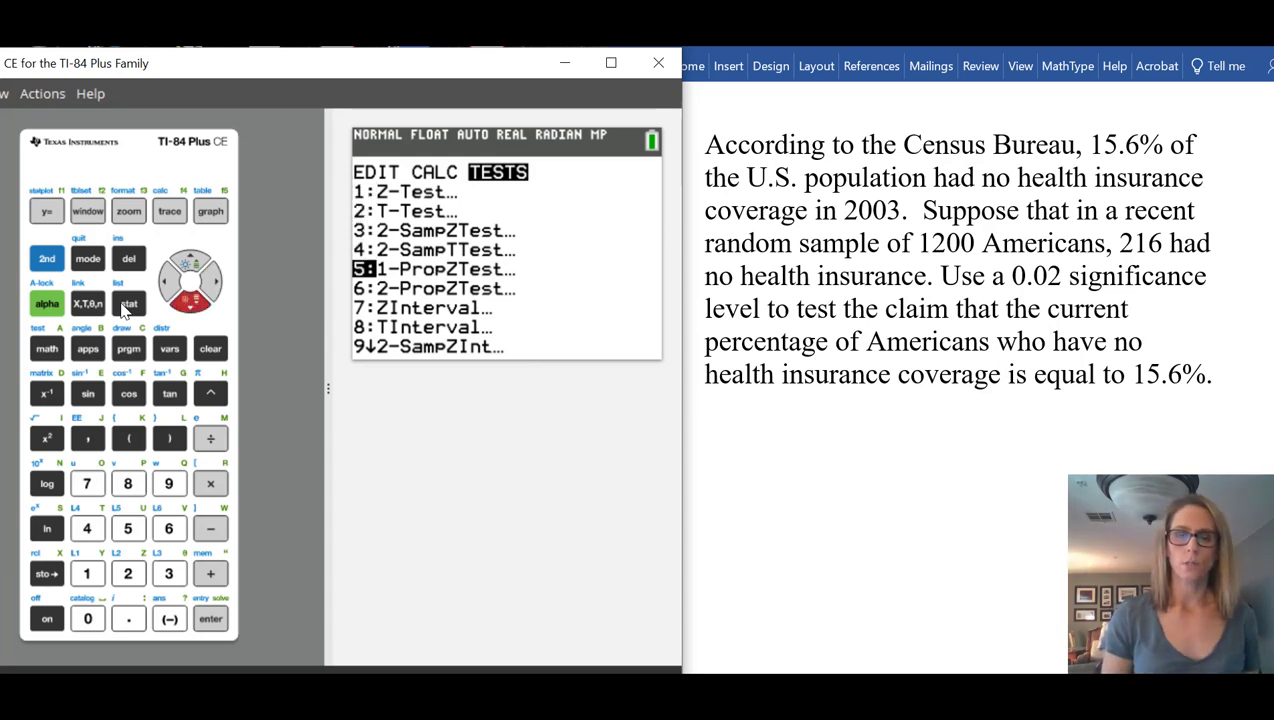
Step: Enter p0 = 0.156, x = 216 and n = 1200 on the 1-PropZTest setup screen
{"action": "key", "text": "Return"}
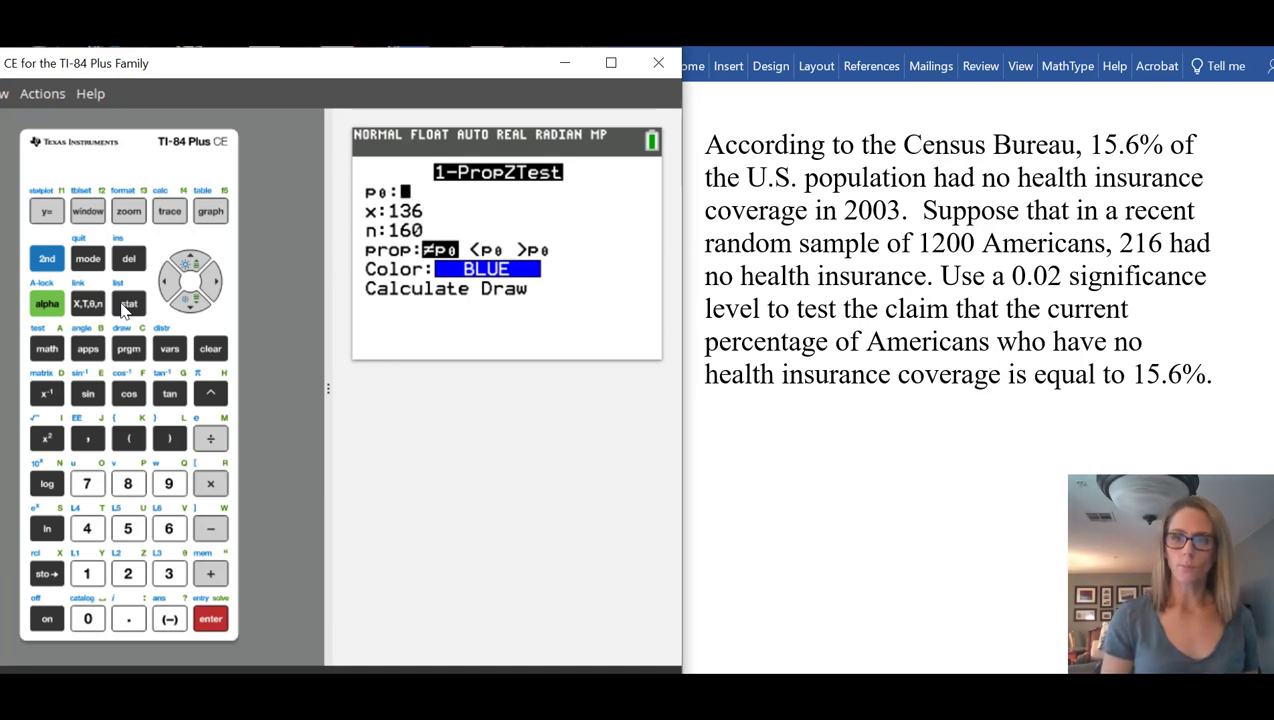
{"action": "type", "text": "0.156"}
{"action": "key", "text": "Down"}
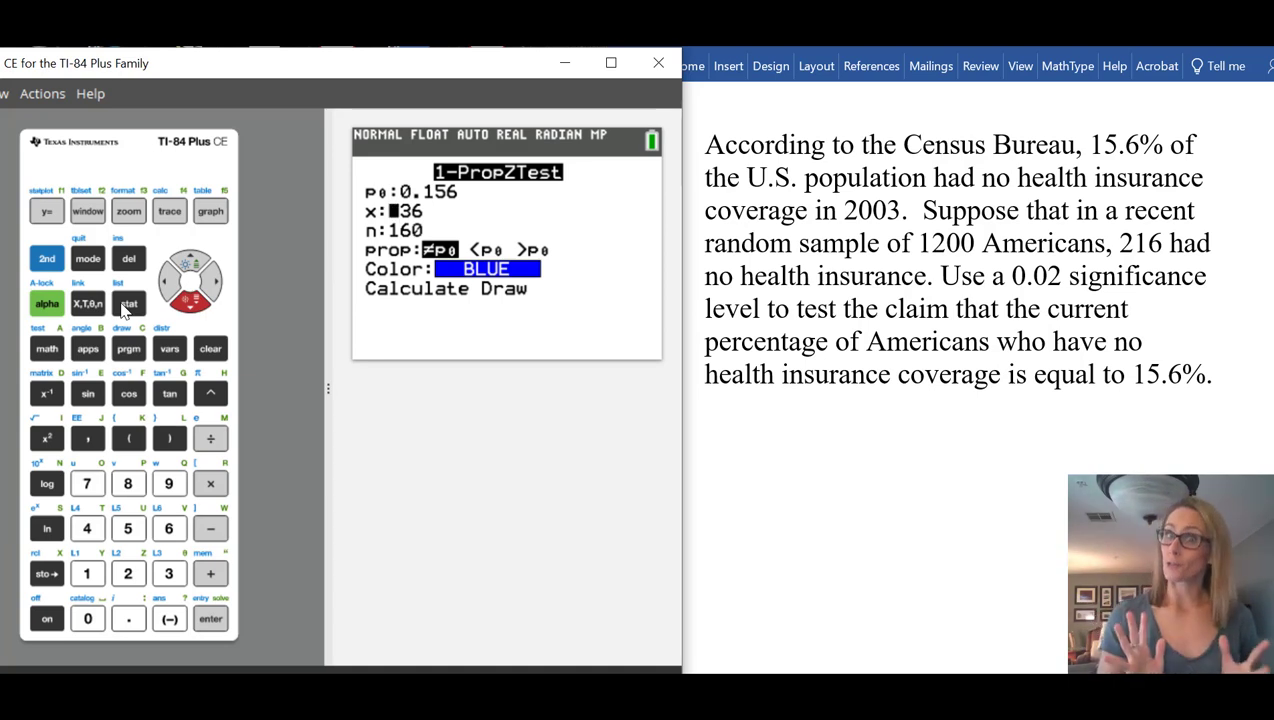
{"action": "type", "text": "216"}
{"action": "key", "text": "Down"}
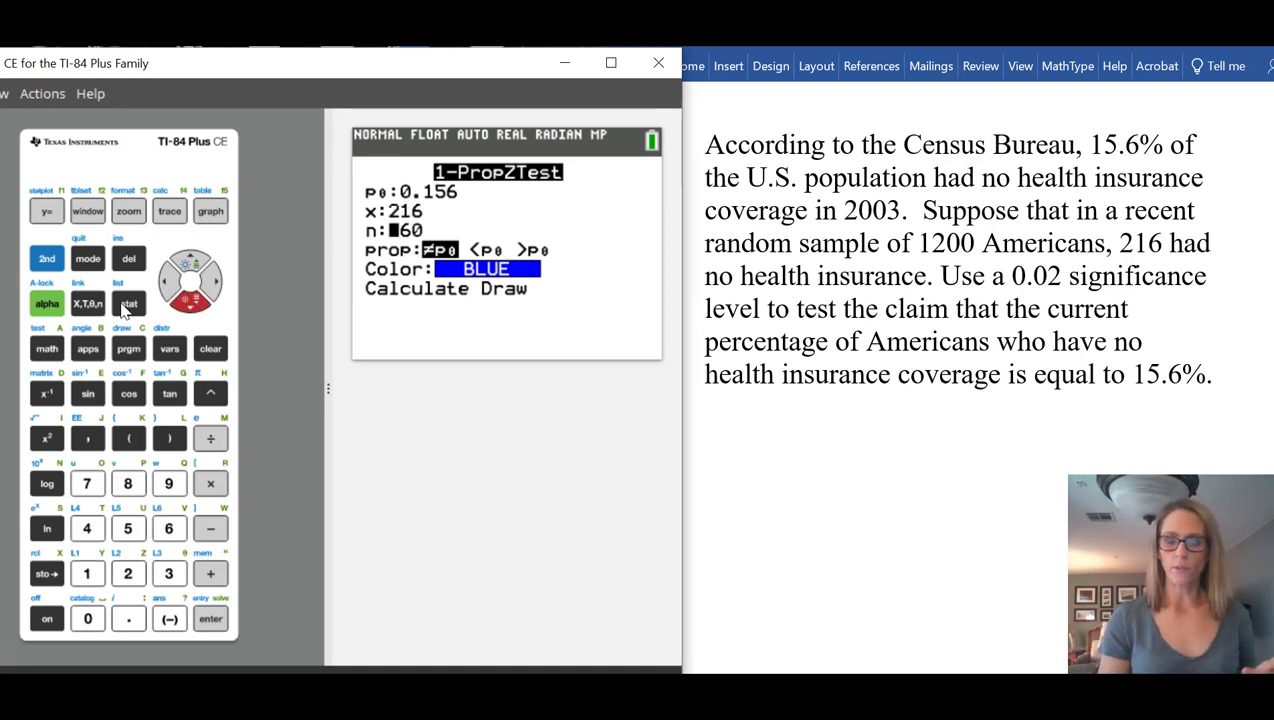
{"action": "type", "text": "12"}
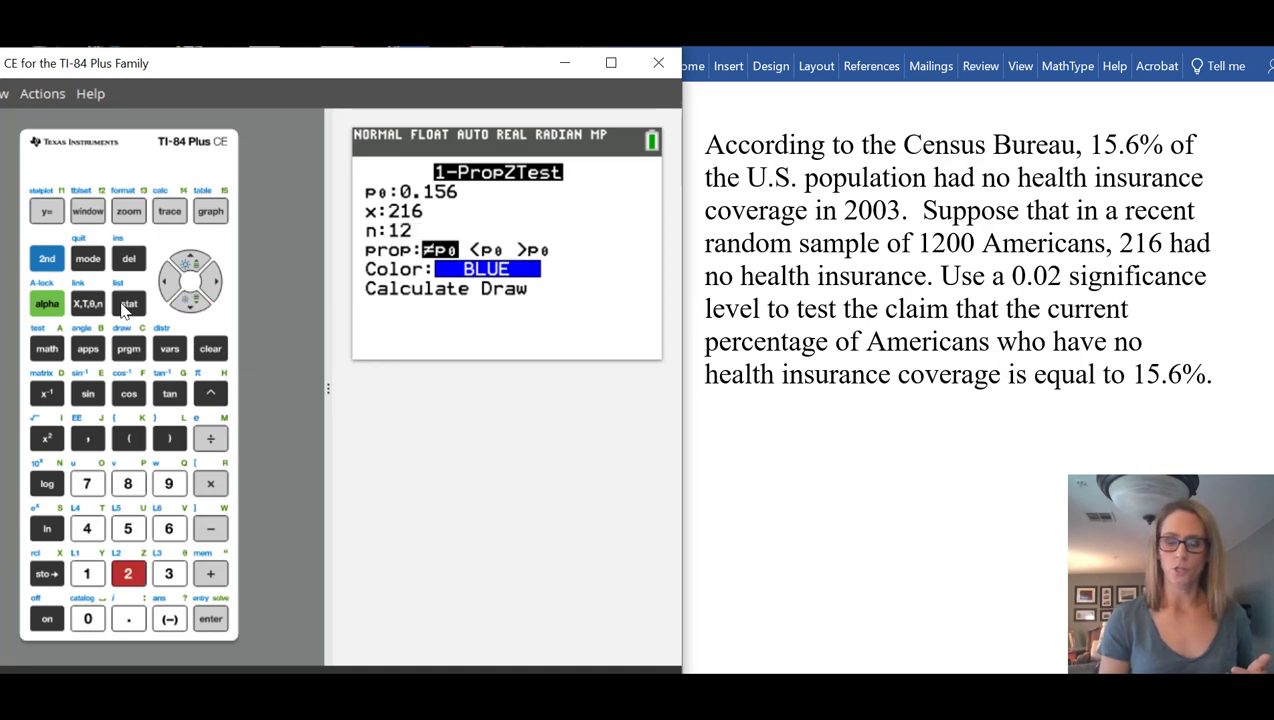
{"action": "type", "text": "00"}
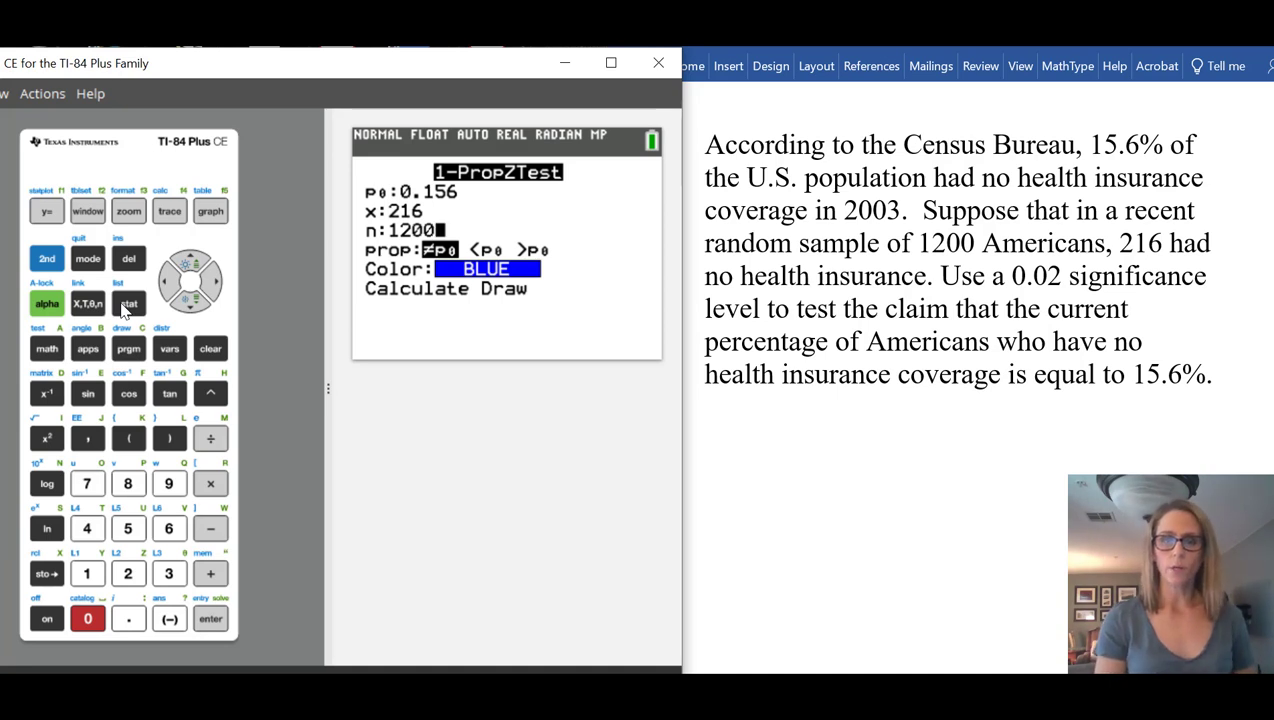
Step: Run the two-sided 1-PropZTest, getting z≈2.291 and p≈0.0220
{"action": "key", "text": "Down"}
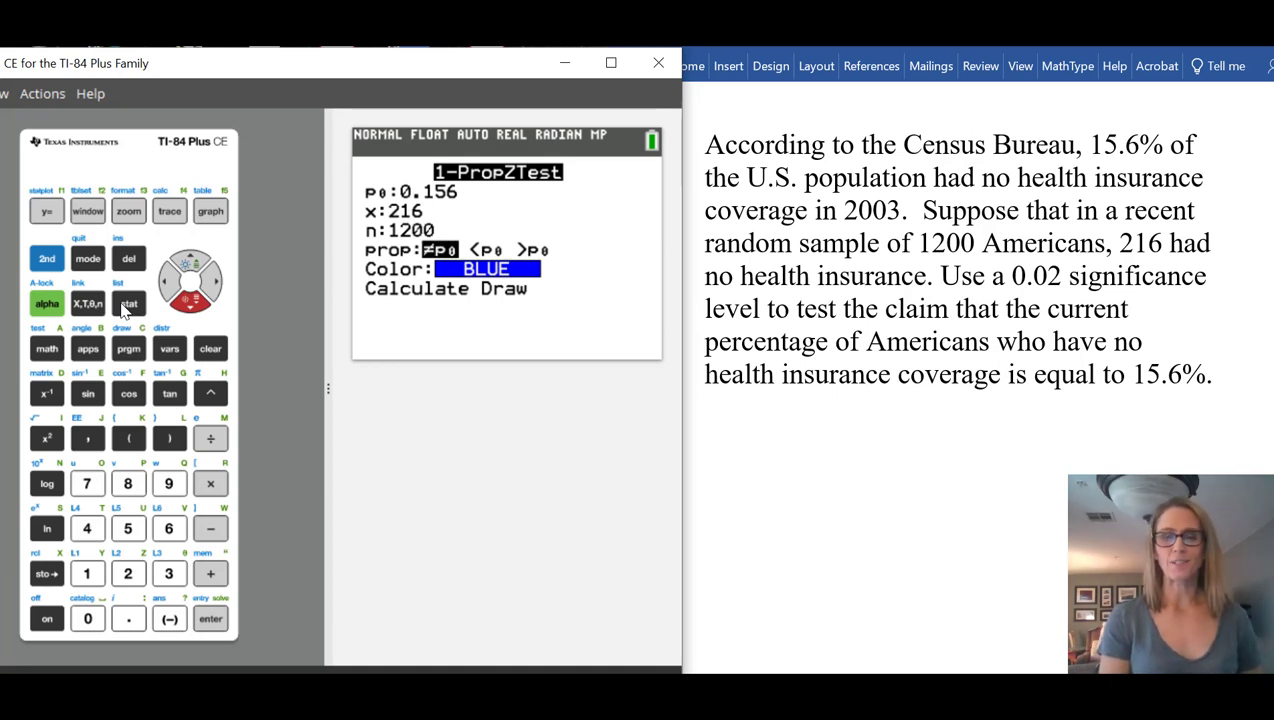
{"action": "key", "text": "Down"}
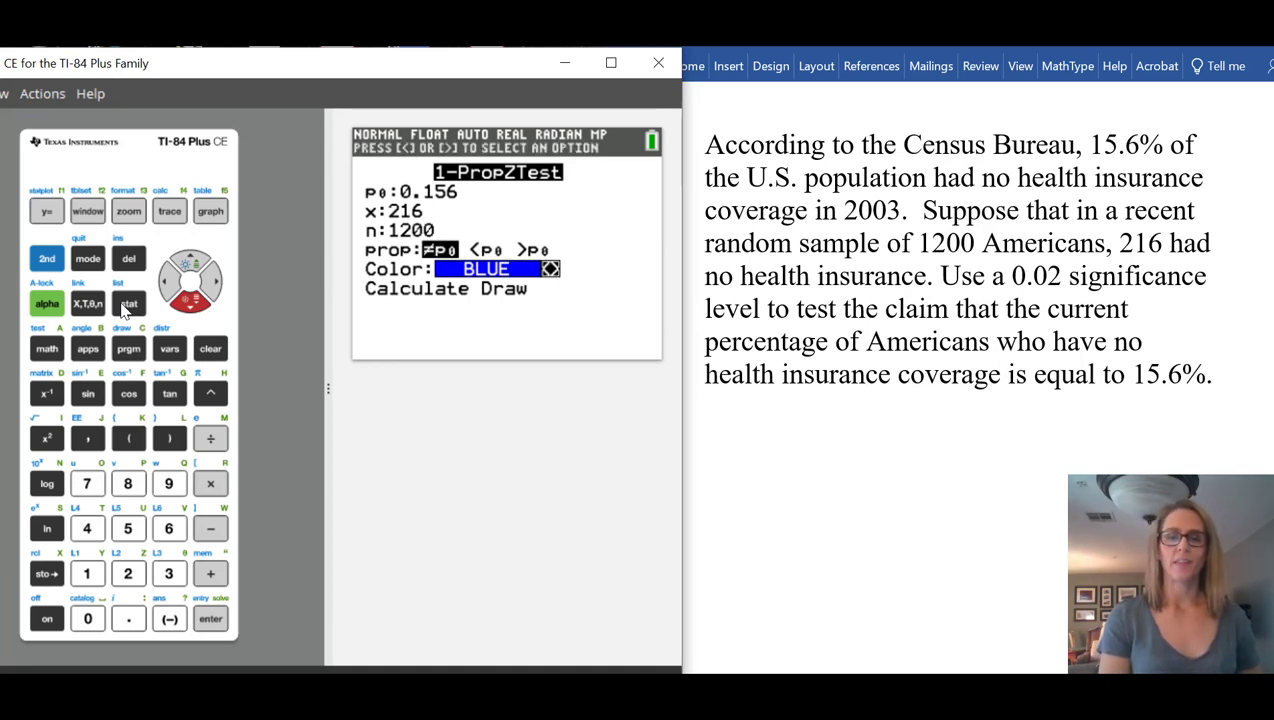
{"action": "key", "text": "Down"}
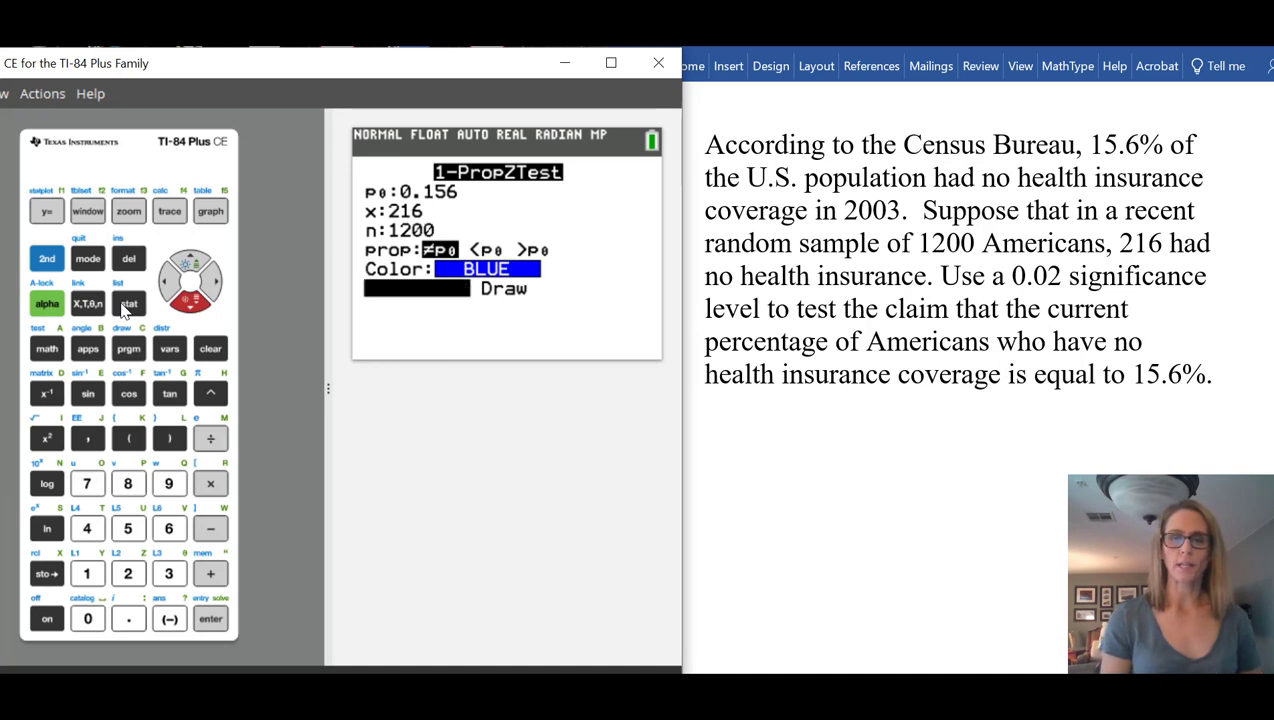
{"action": "key", "text": "Return"}
{"action": "key", "text": "Return"}
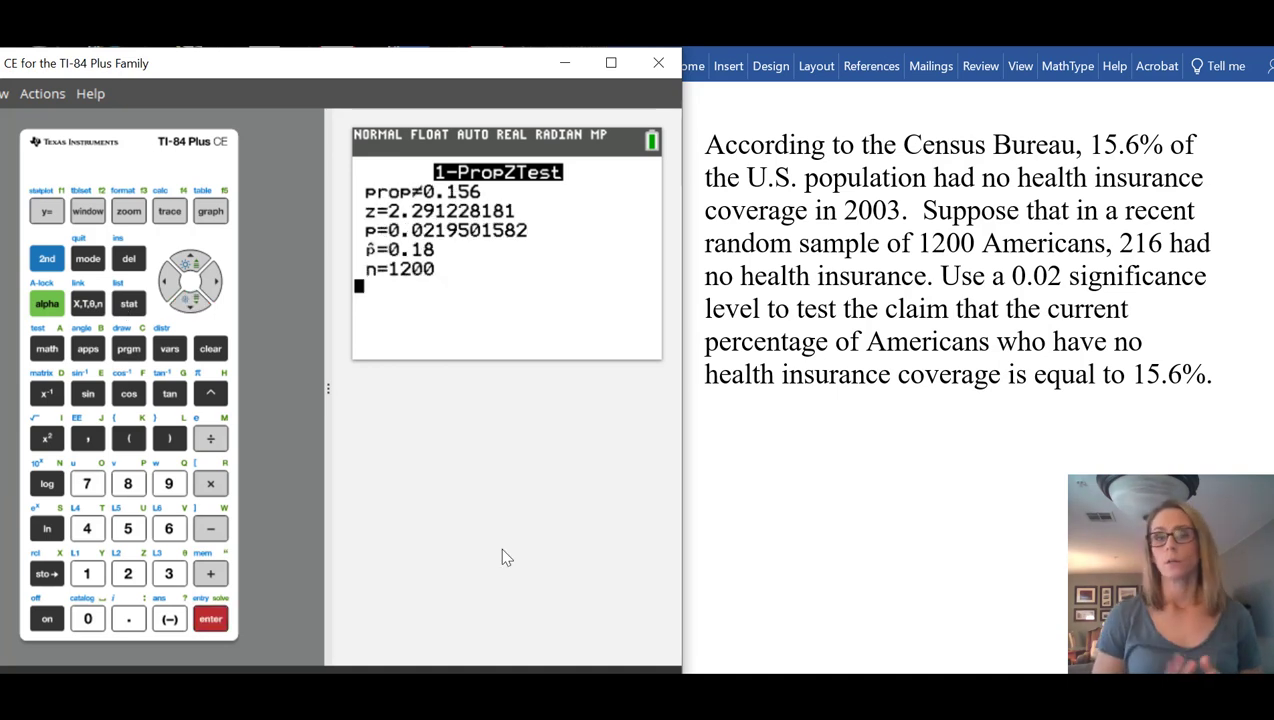